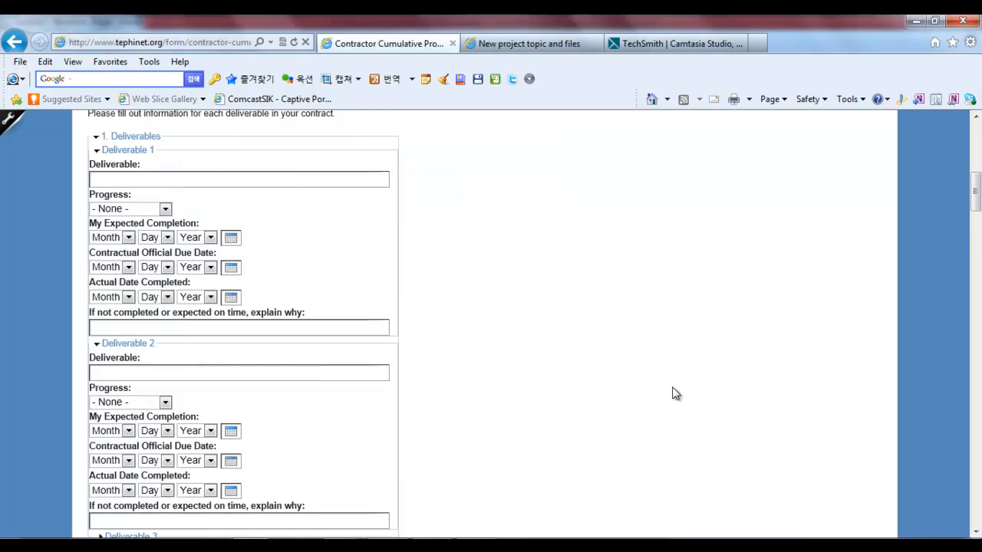
- Look through the contractor cumulative progress web form from the Deliverables section down to the publications and submit area
scroll(674, 396, down, 2)
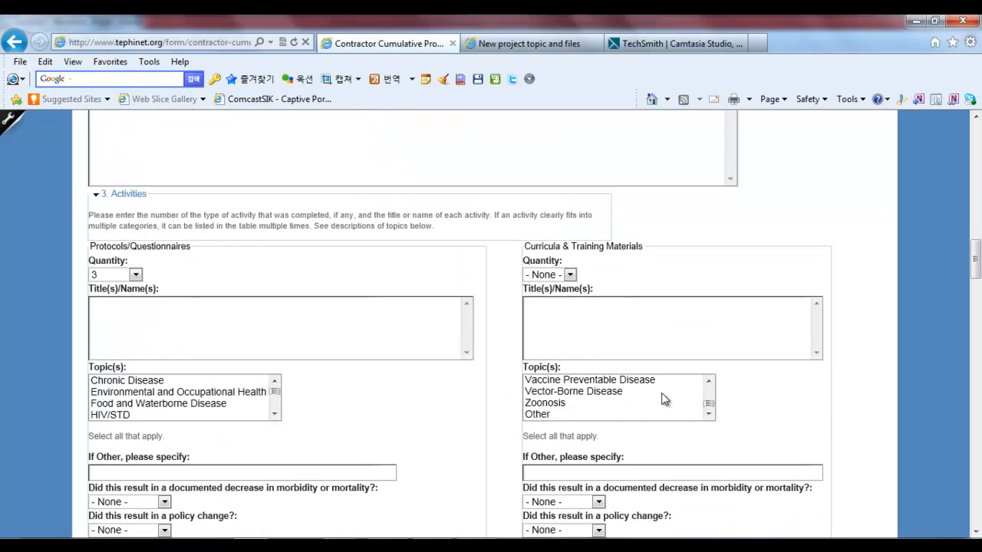
scroll(491, 425, down, 8)
scroll(494, 424, down, 20)
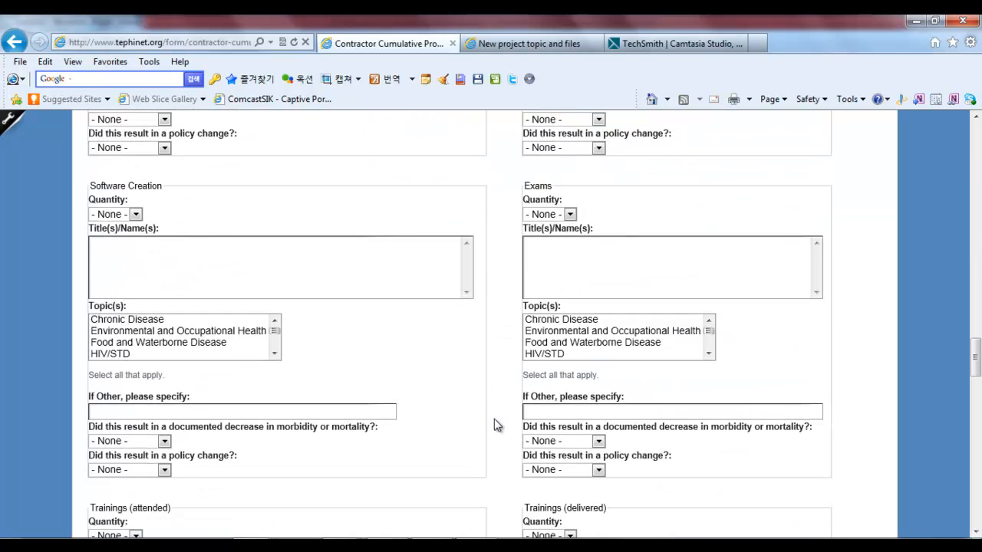
scroll(496, 424, down, 10)
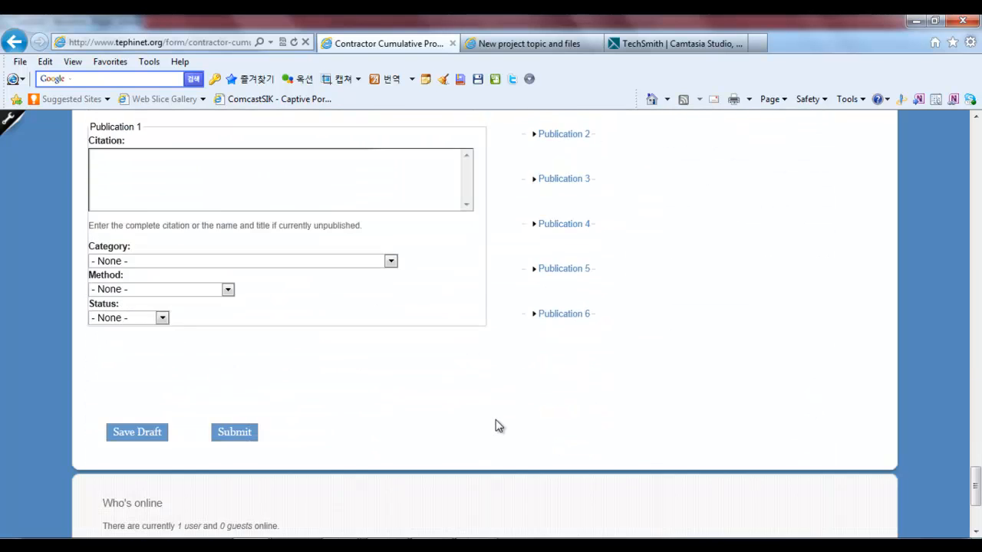
drag(976, 493, 976, 127)
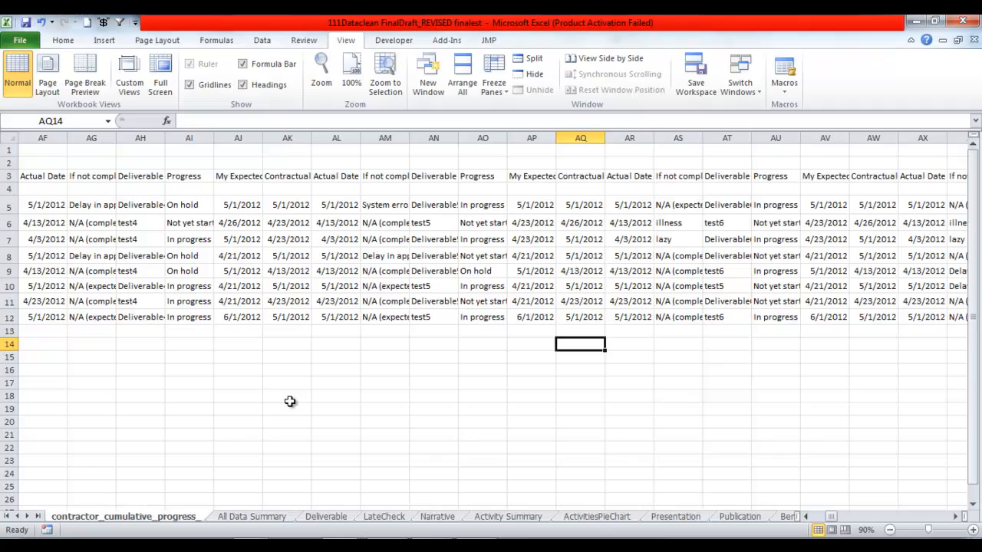
- Switch to Excel and compare the exported contractor progress data with header row 4 of the sample report workbook
mouse_move(834, 520)
mouse_down()
mouse_move(819, 522)
mouse_move(949, 527)
mouse_move(816, 523)
mouse_up()
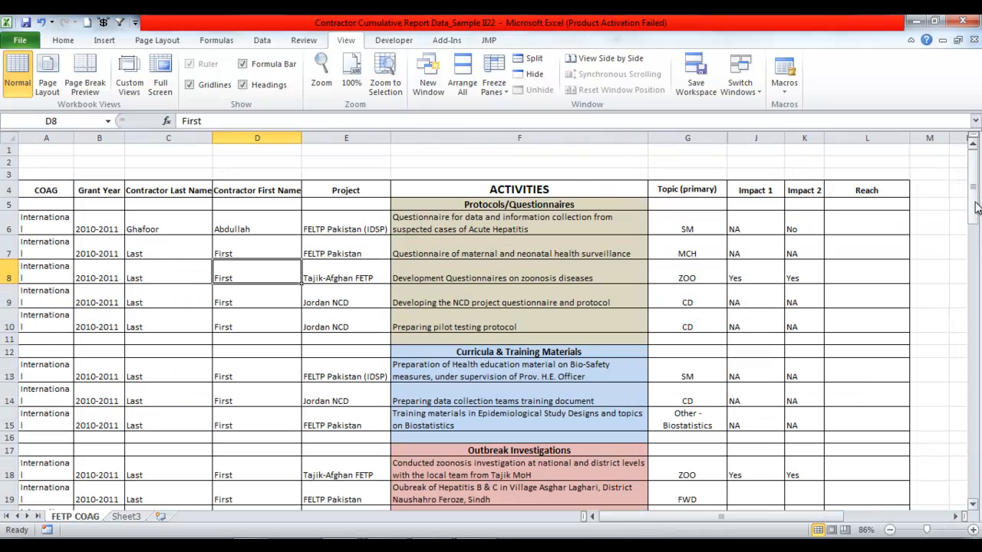
mouse_move(977, 207)
mouse_down()
mouse_move(967, 404)
mouse_move(977, 480)
mouse_move(974, 208)
mouse_up()
click(11, 190)
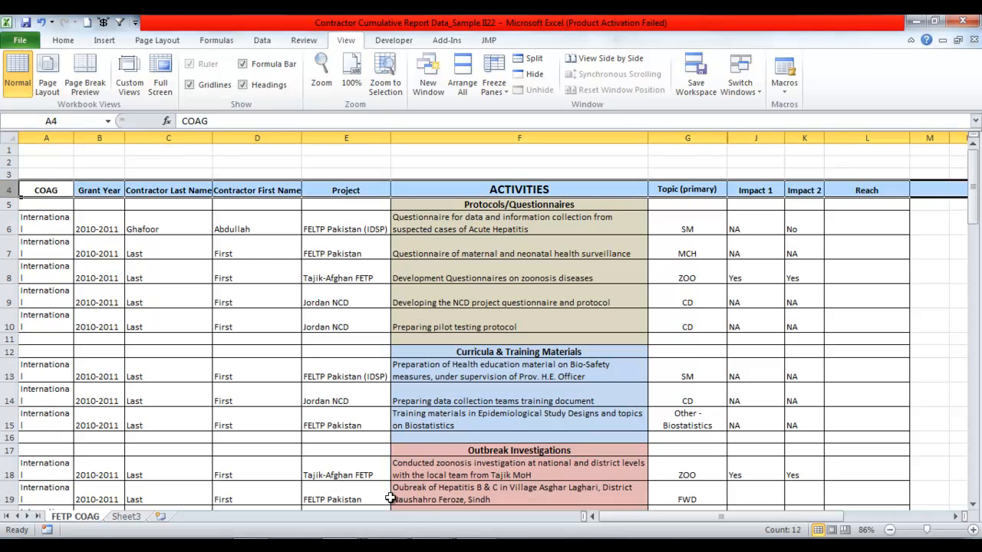
- Return to the 111Dataclean workbook's raw data and inspect the Category and Individual options of the DataClean form
key(ctrl+Tab)
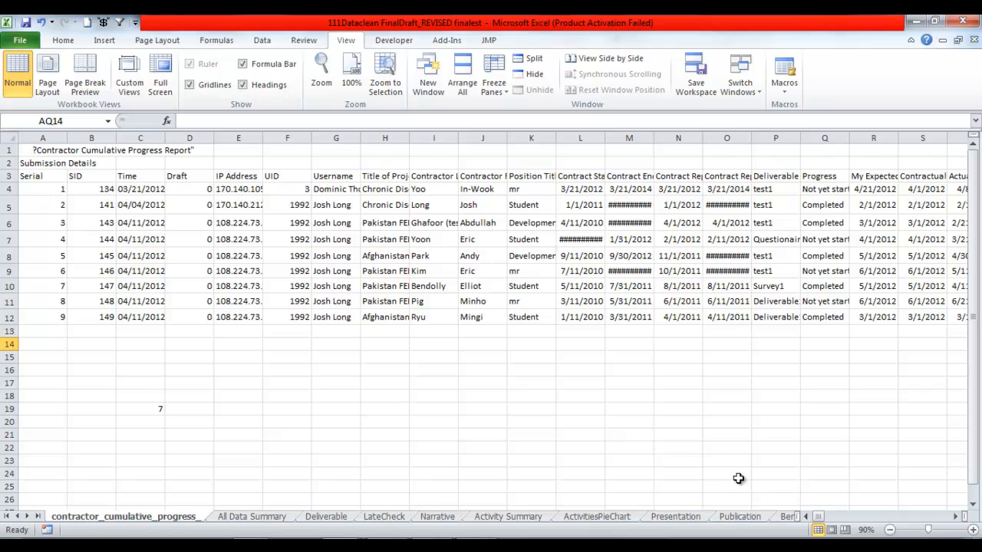
drag(818, 517, 840, 518)
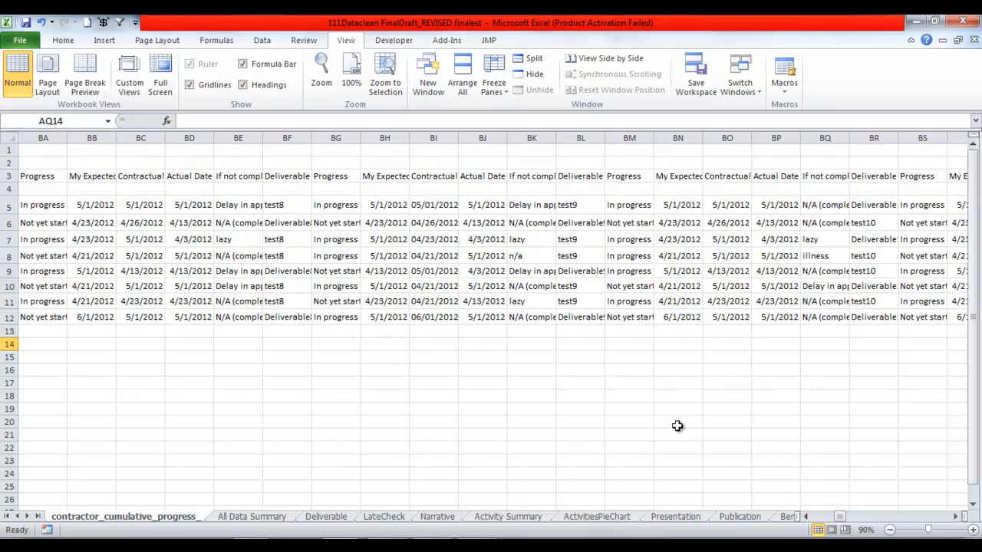
click(120, 22)
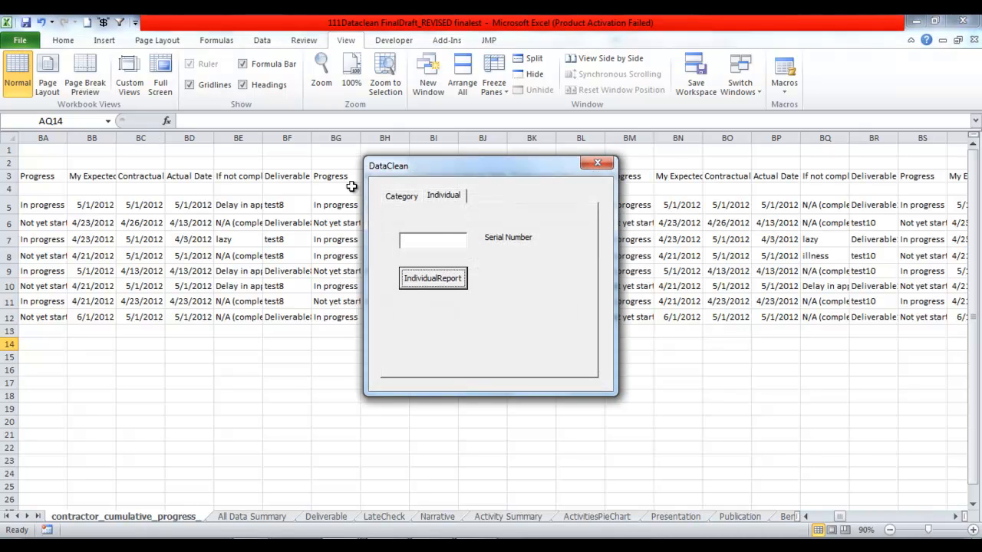
click(401, 196)
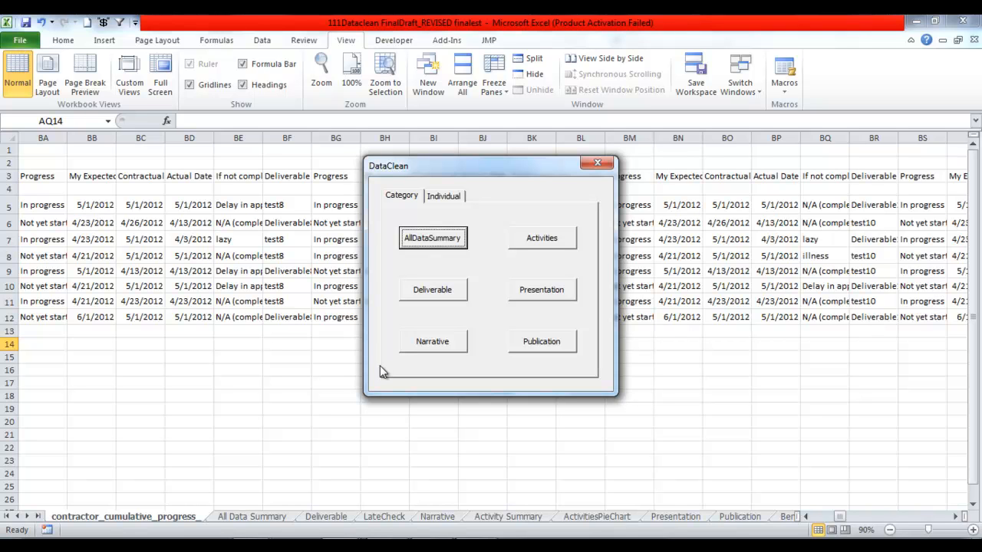
click(445, 197)
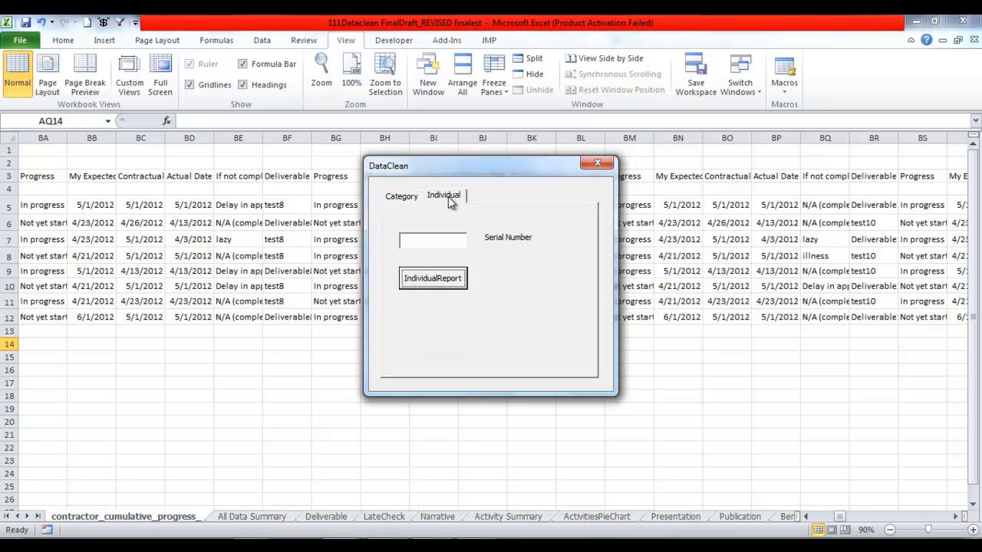
click(402, 198)
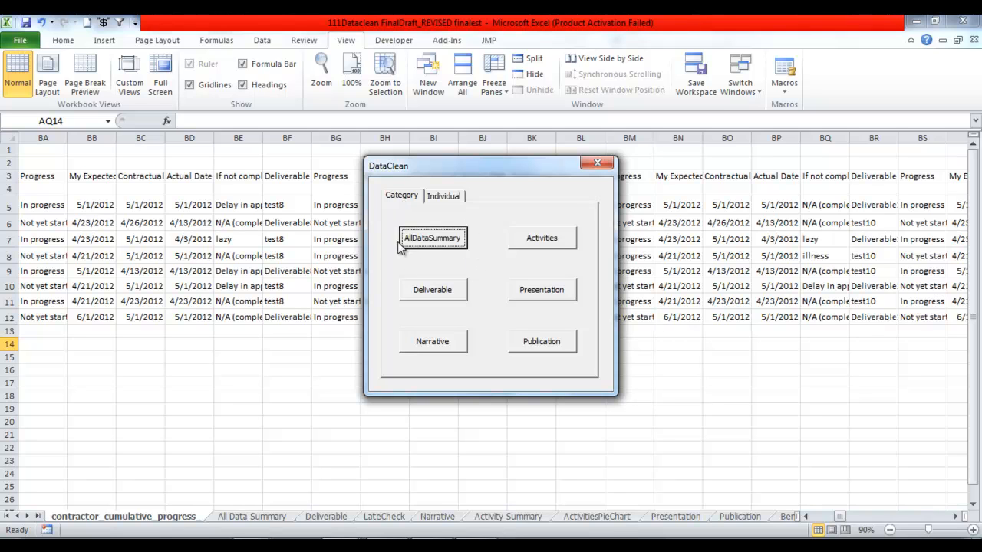
click(598, 165)
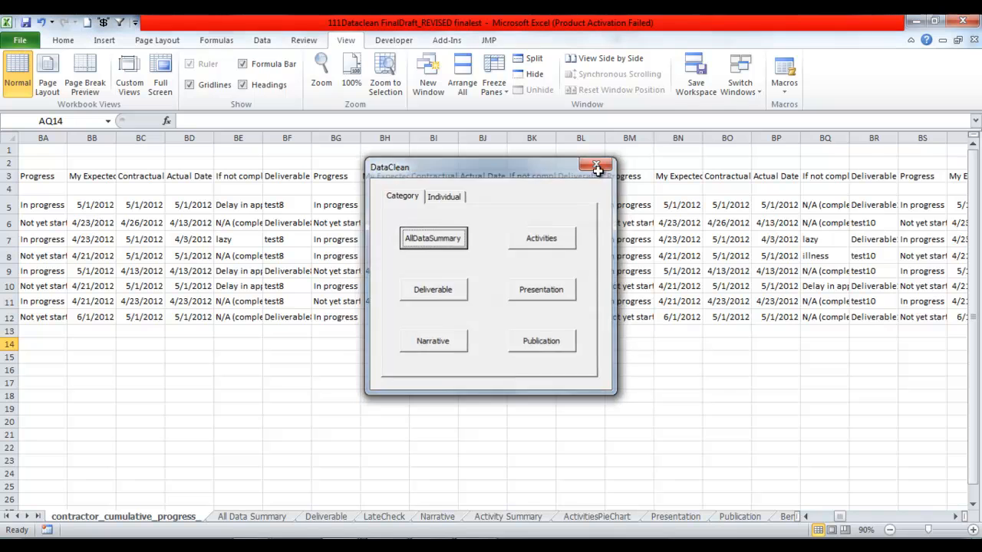
- Examine the All Data Summary report and its contract date, contractor name and project columns
click(278, 519)
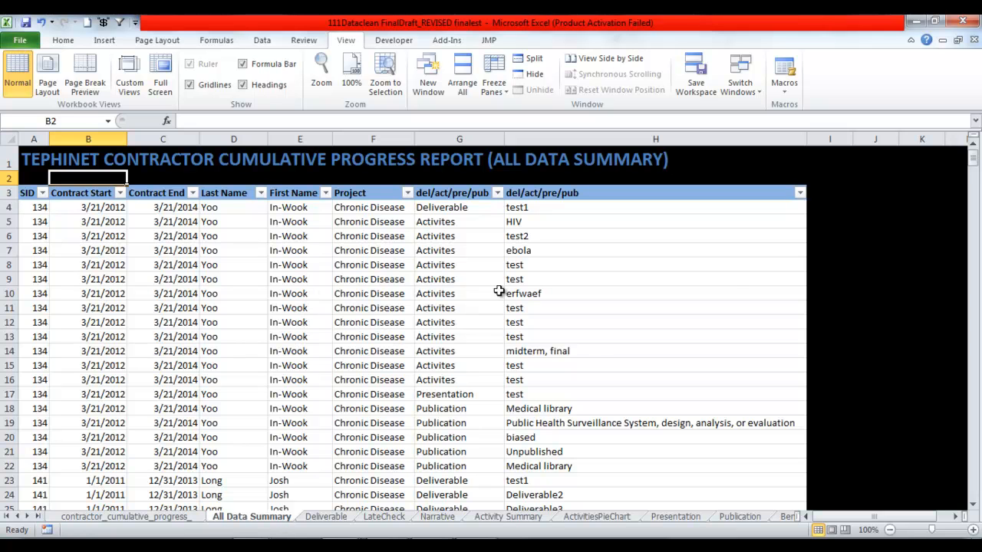
mouse_move(976, 161)
mouse_down()
mouse_move(978, 309)
mouse_move(978, 154)
mouse_up()
click(239, 198)
click(296, 193)
click(153, 190)
click(98, 193)
click(369, 193)
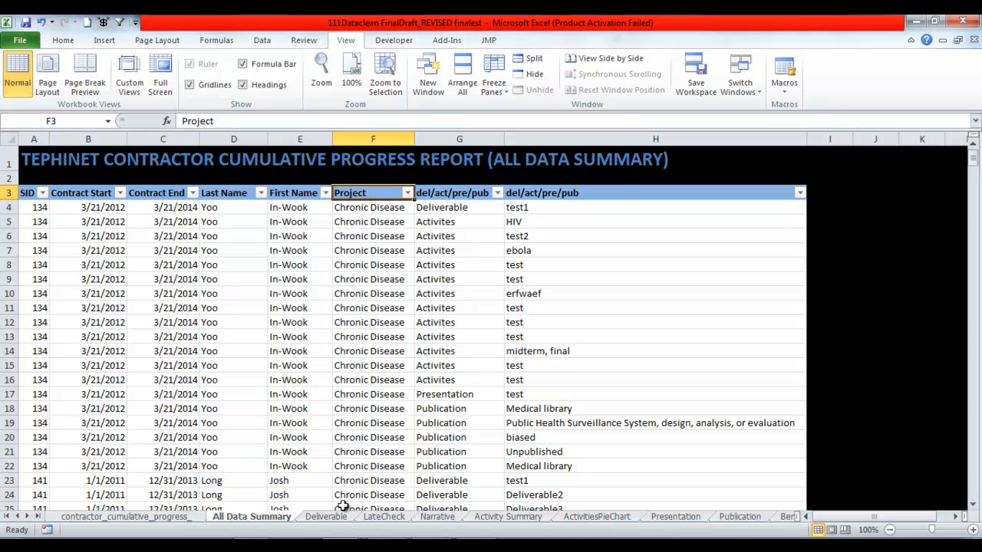
- Check the DataClean form's Deliverable option and view the matching Deliverable report sheet
key(ctrl+d)
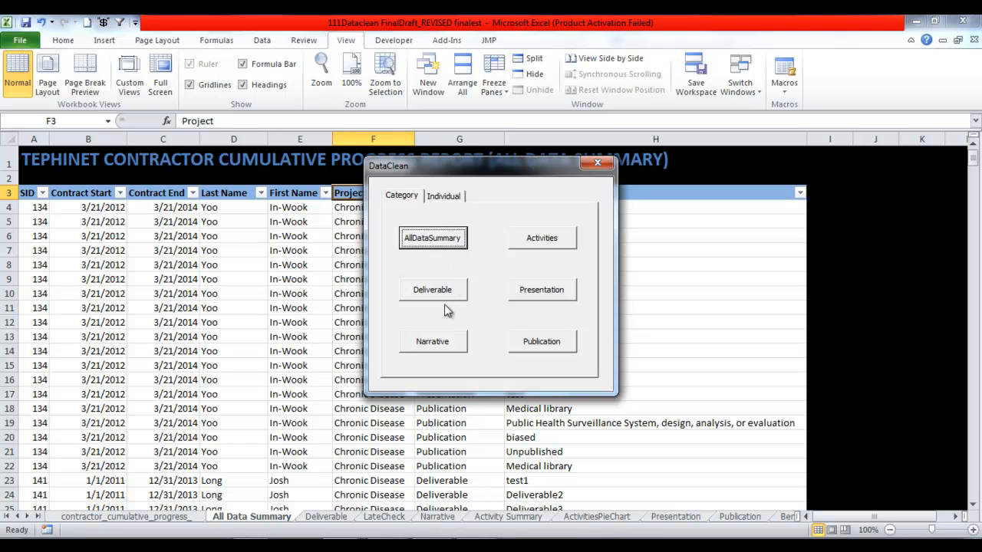
click(597, 163)
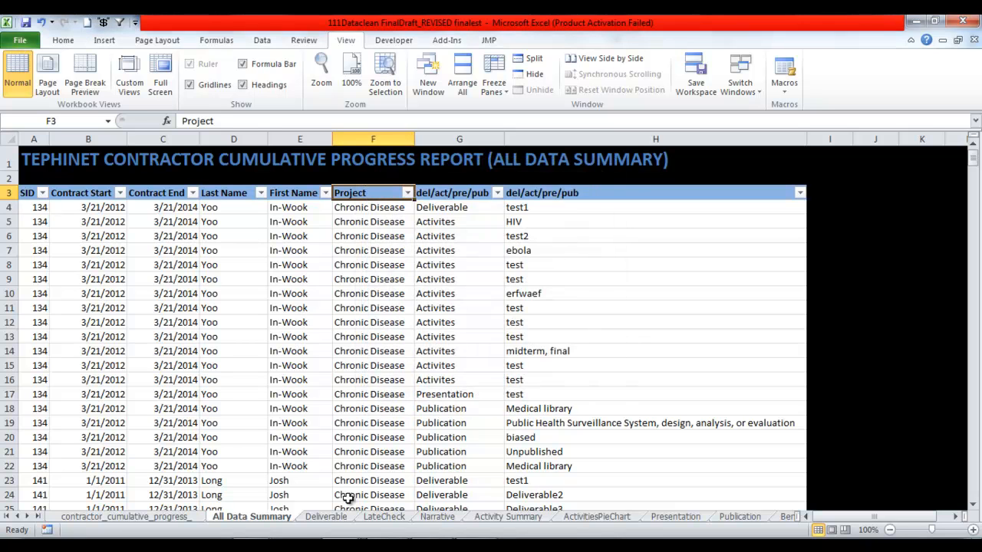
click(342, 519)
drag(857, 518, 819, 524)
- Check the DataClean form's Narrative option and examine the narrative text column G in the Narrative report
key(ctrl+shift+d)
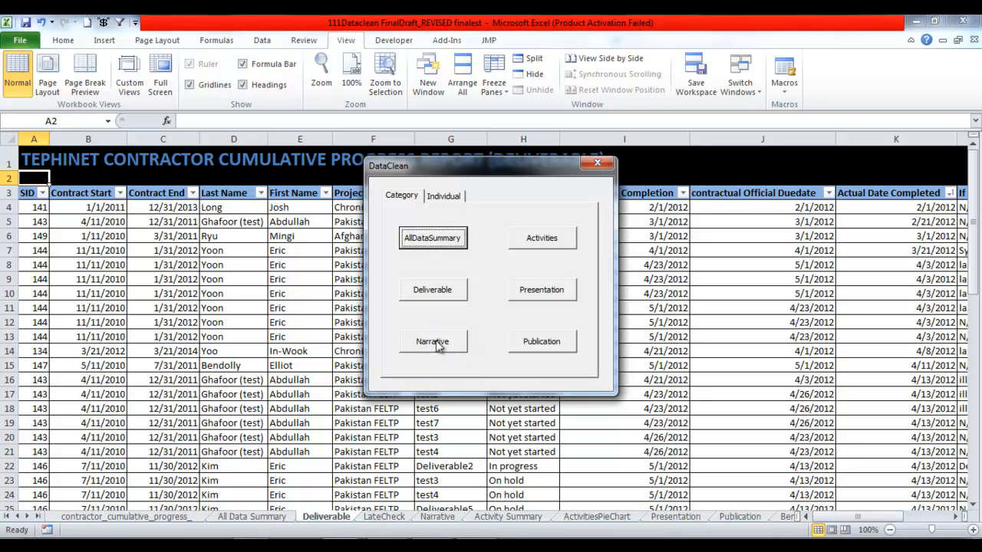
click(598, 163)
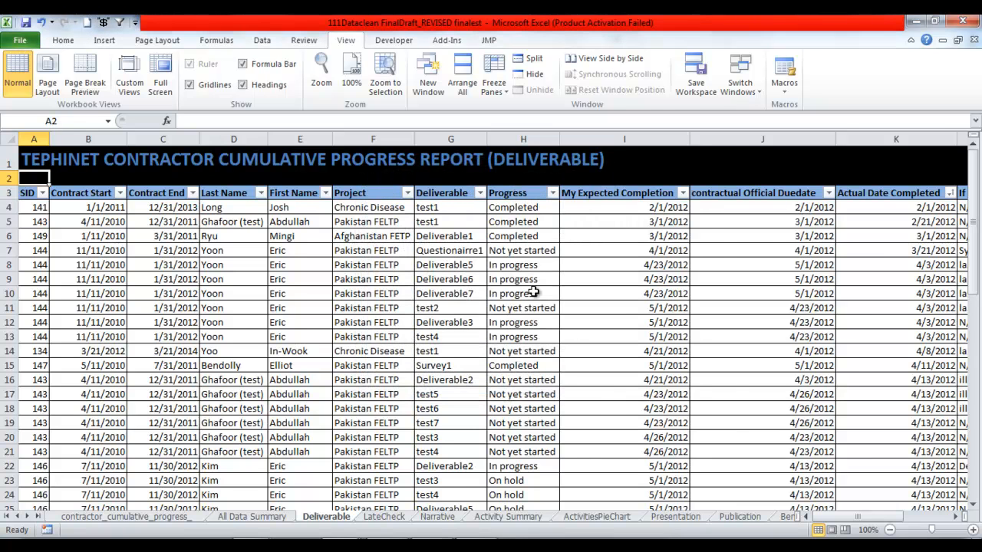
click(437, 516)
drag(858, 518, 890, 525)
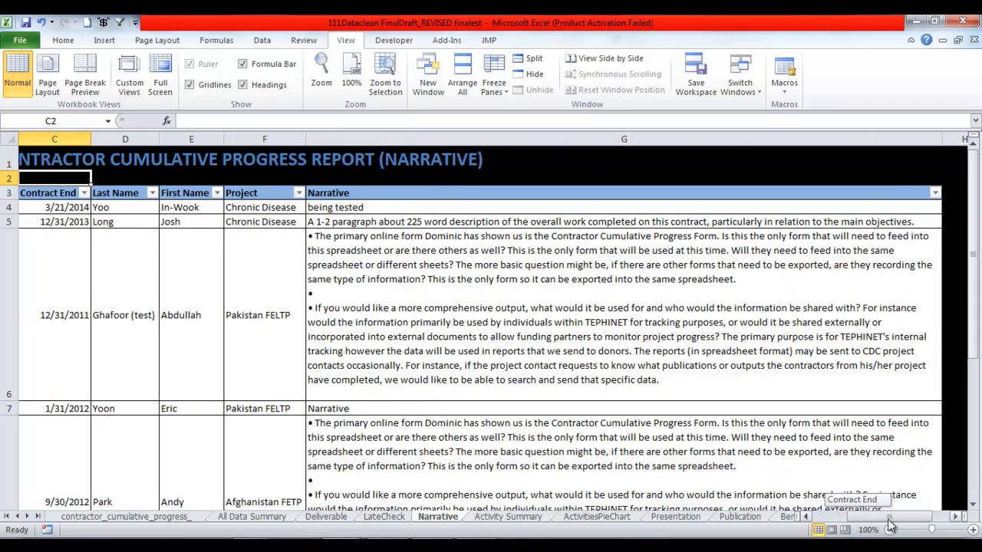
click(621, 138)
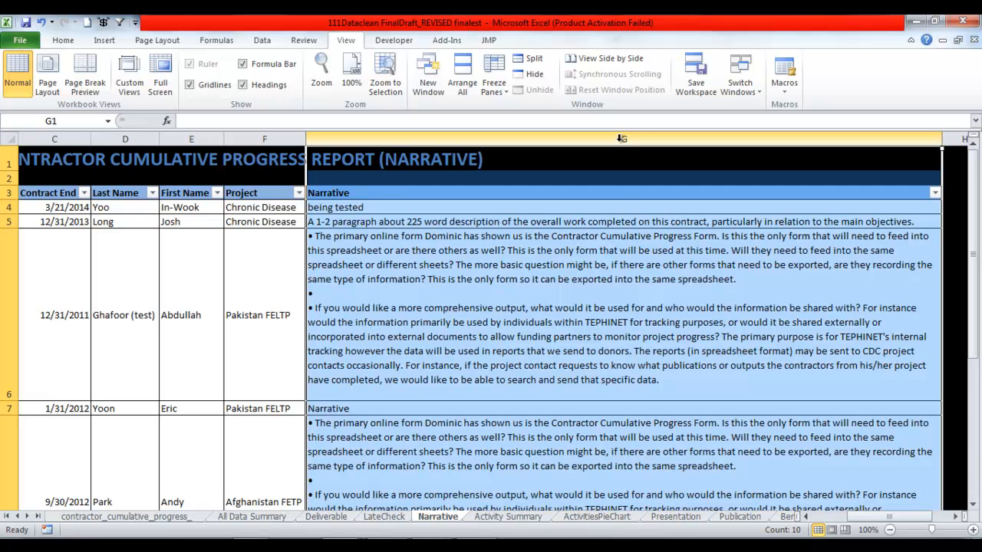
- Check the remaining DataClean category options and view the Activity Summary report sheet
key(ctrl+d)
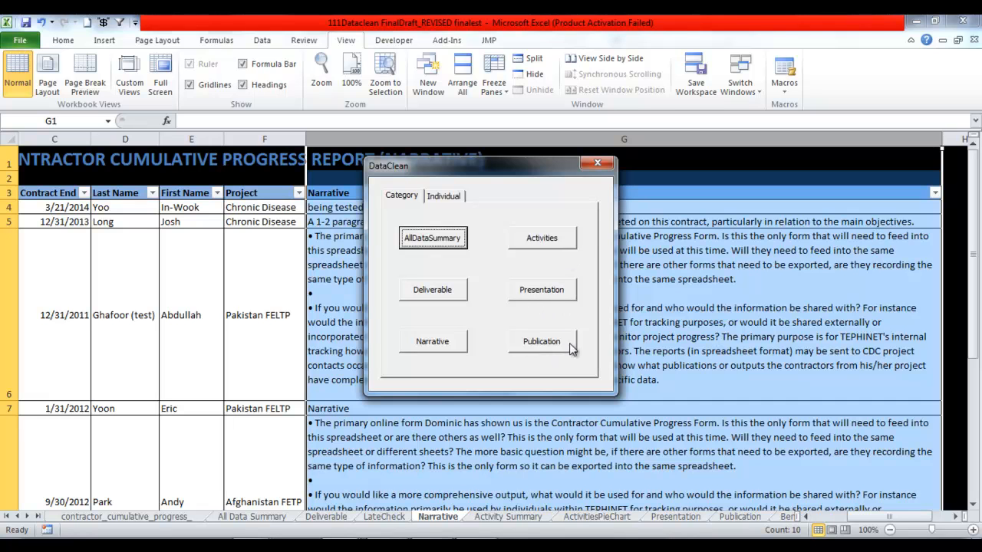
click(596, 164)
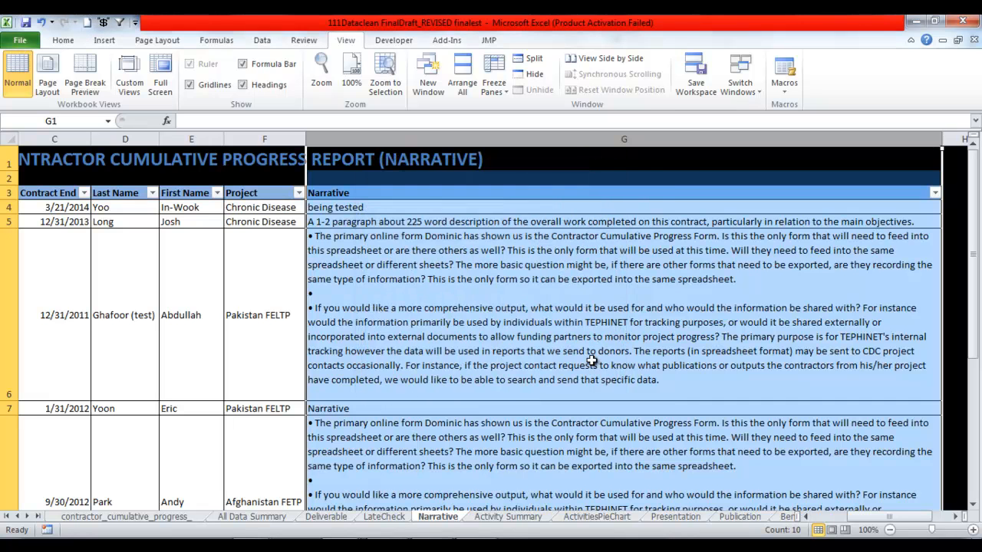
click(535, 519)
drag(853, 518, 819, 524)
- View the Presentation and Publication report sheets
click(675, 517)
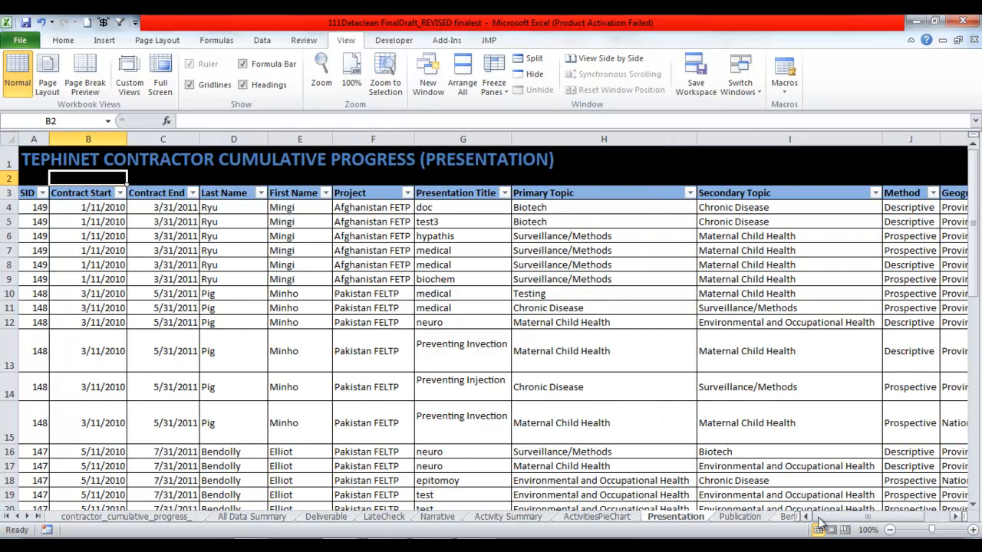
click(740, 517)
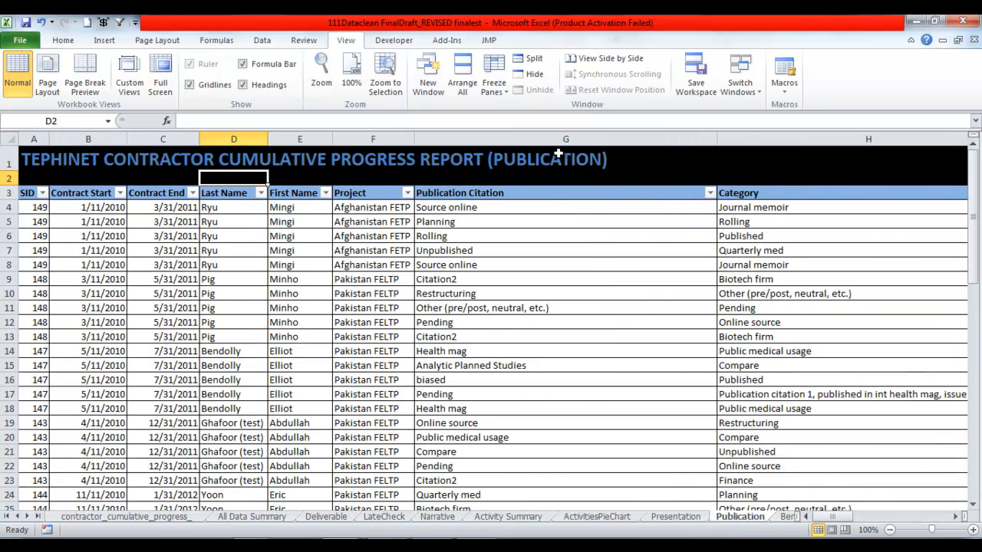
mouse_move(832, 520)
mouse_down()
mouse_move(932, 519)
mouse_move(824, 524)
mouse_up()
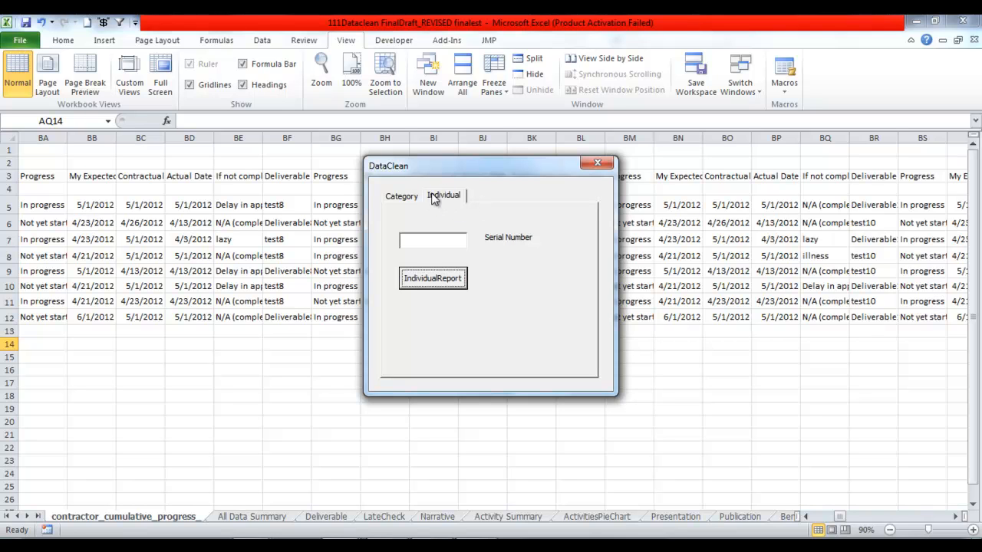
- Inspect the DataClean form's serial number field for individual reports and view the existing individual contractor report sheet
click(448, 240)
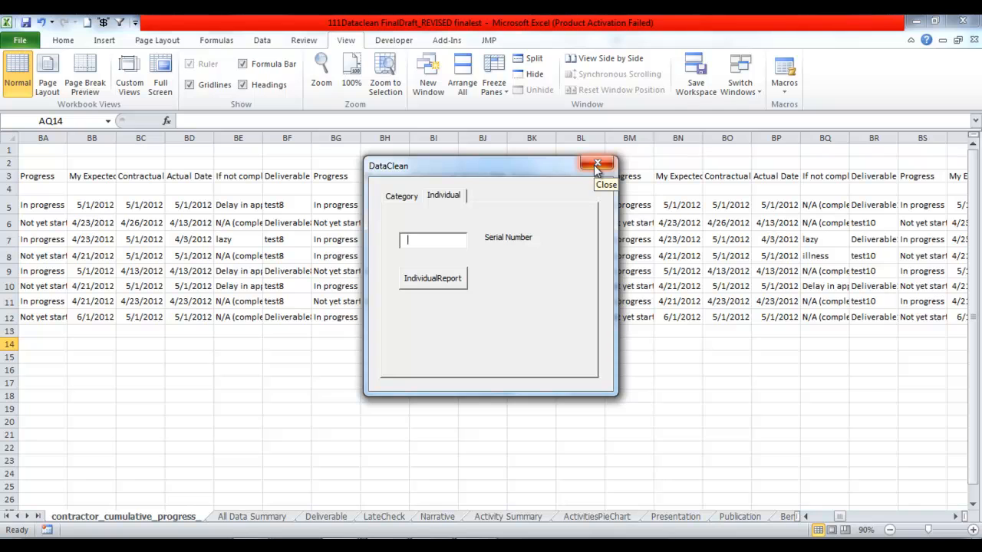
click(597, 164)
click(788, 518)
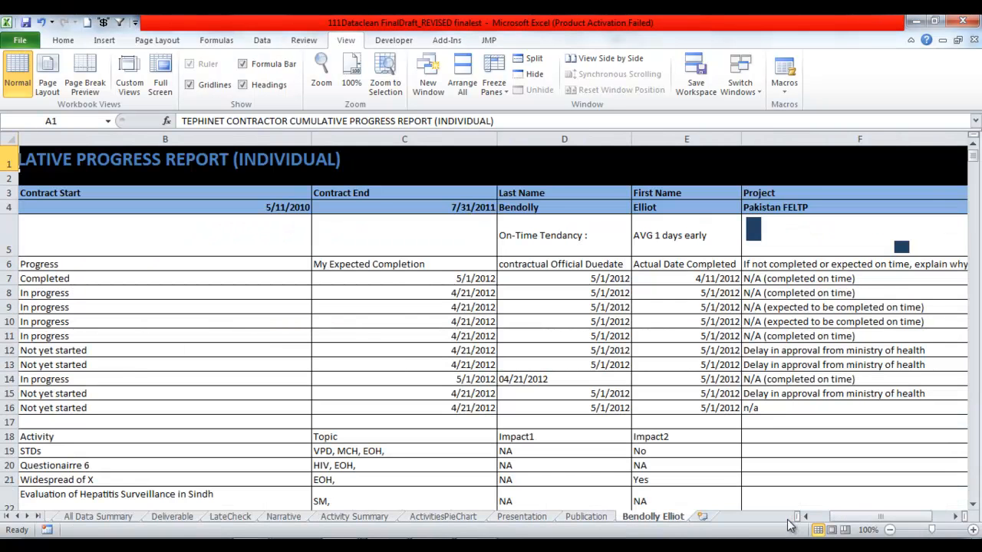
mouse_move(847, 517)
mouse_down()
mouse_move(823, 526)
mouse_move(870, 529)
mouse_move(849, 524)
mouse_up()
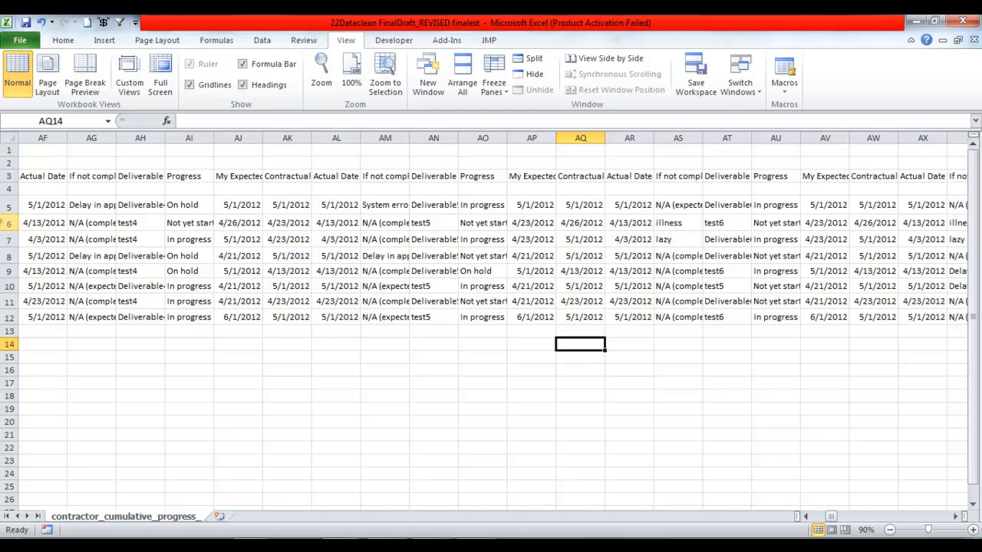
- Generate the Deliverable category report with the DataClean form in the 22Dataclean workbook, and close the form
click(122, 25)
click(399, 196)
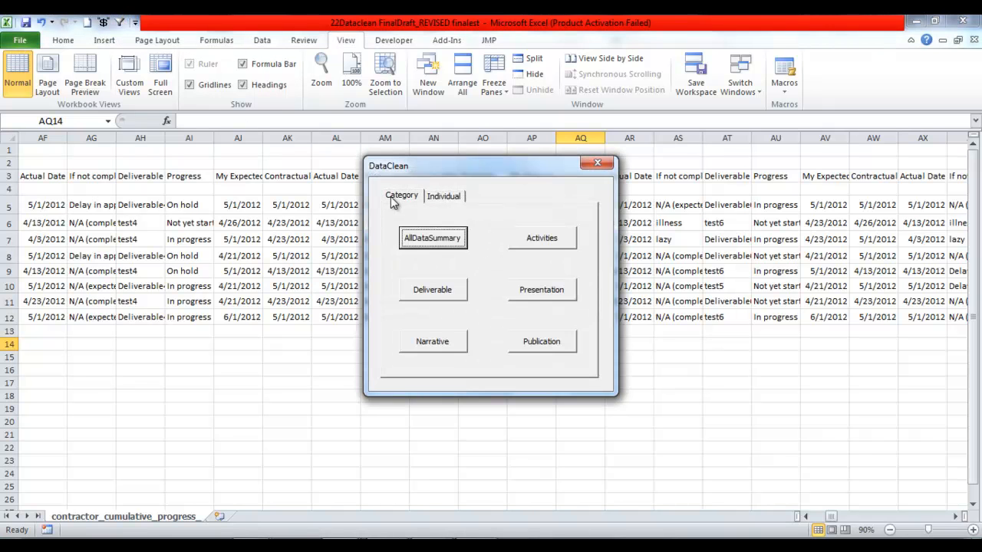
click(424, 295)
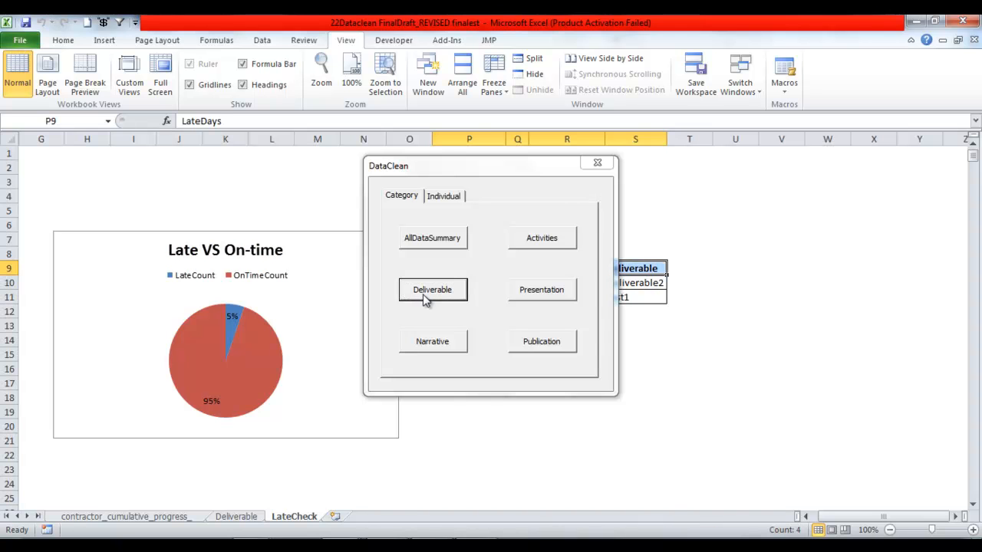
click(596, 165)
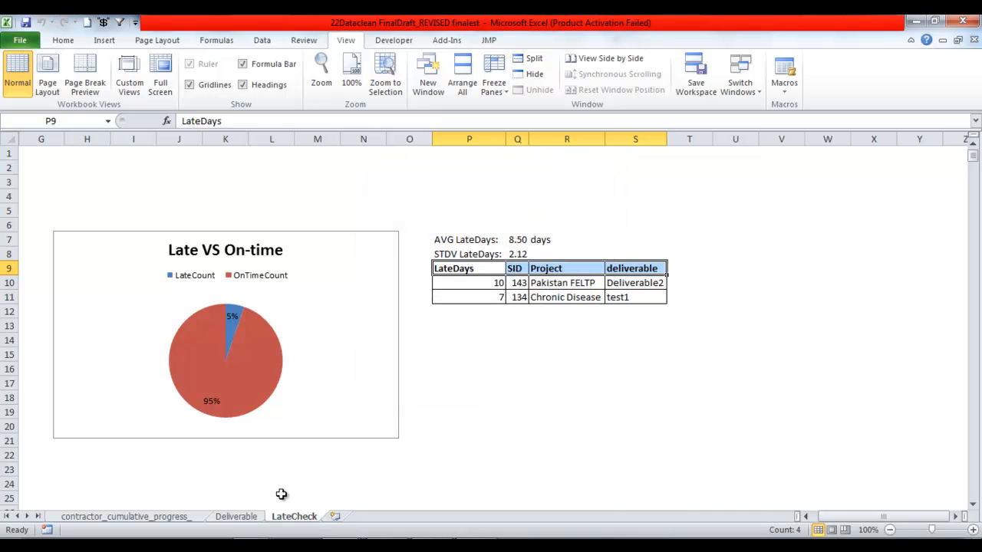
- Examine the generated Deliverable report across its contractor name, due date, completion date and delay explanation columns
click(239, 518)
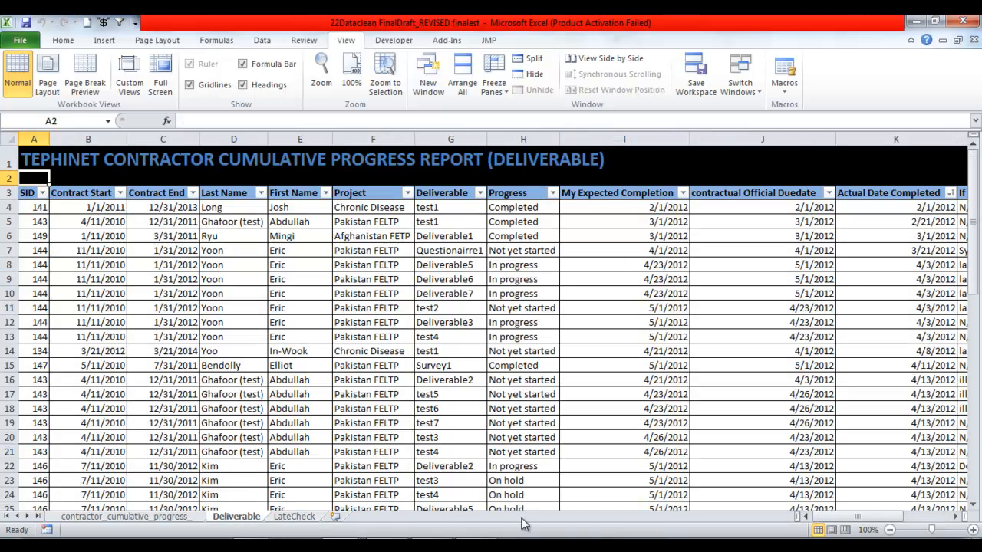
drag(828, 520, 857, 522)
click(188, 204)
click(124, 192)
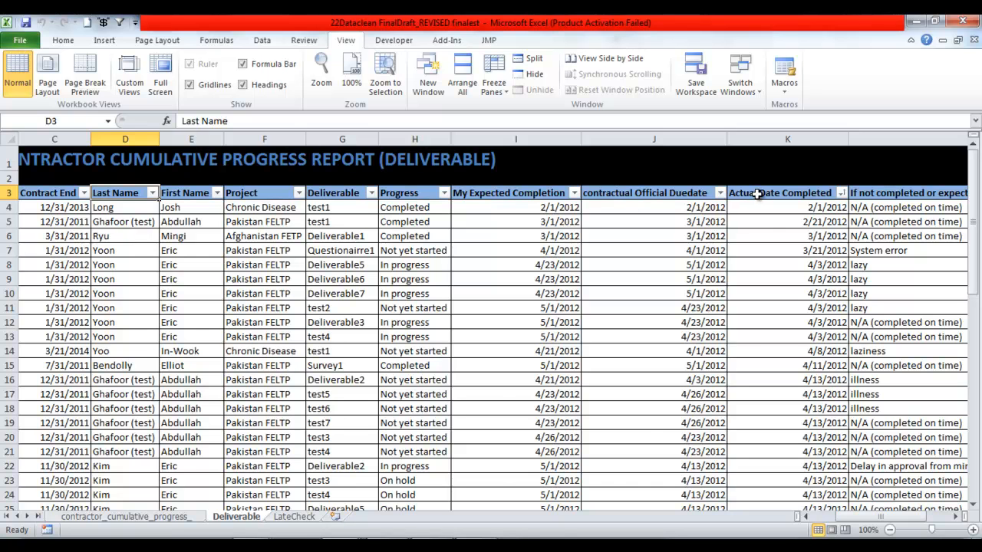
drag(880, 516, 892, 517)
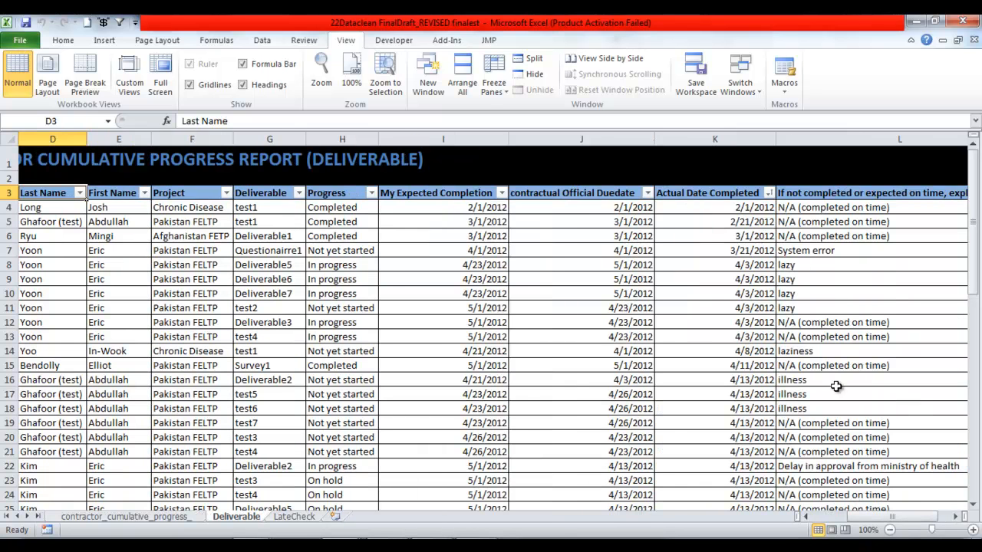
- Check the Deliverable report's delay explanation column and the Late VS On-time pie chart on the LateCheck sheet
click(814, 195)
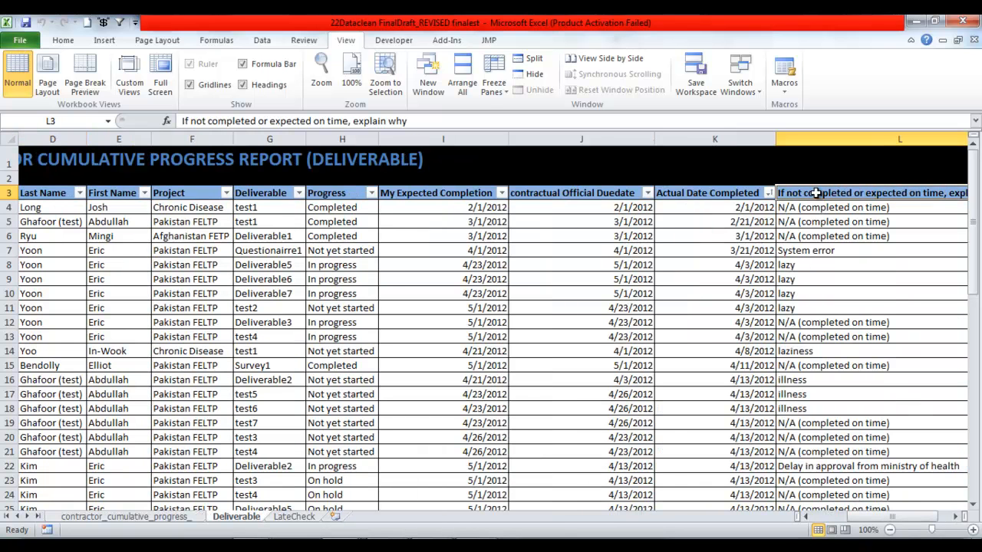
click(294, 517)
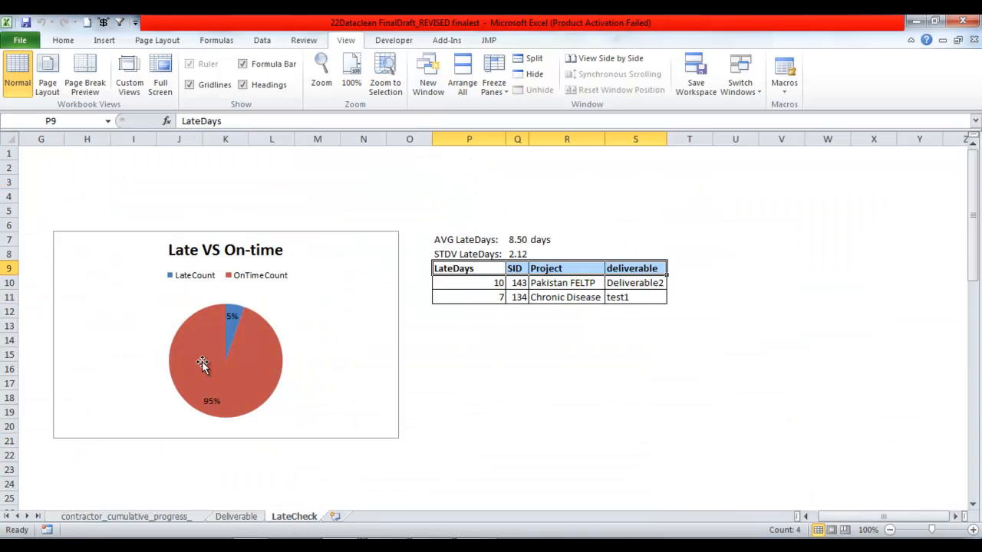
mouse_move(268, 384)
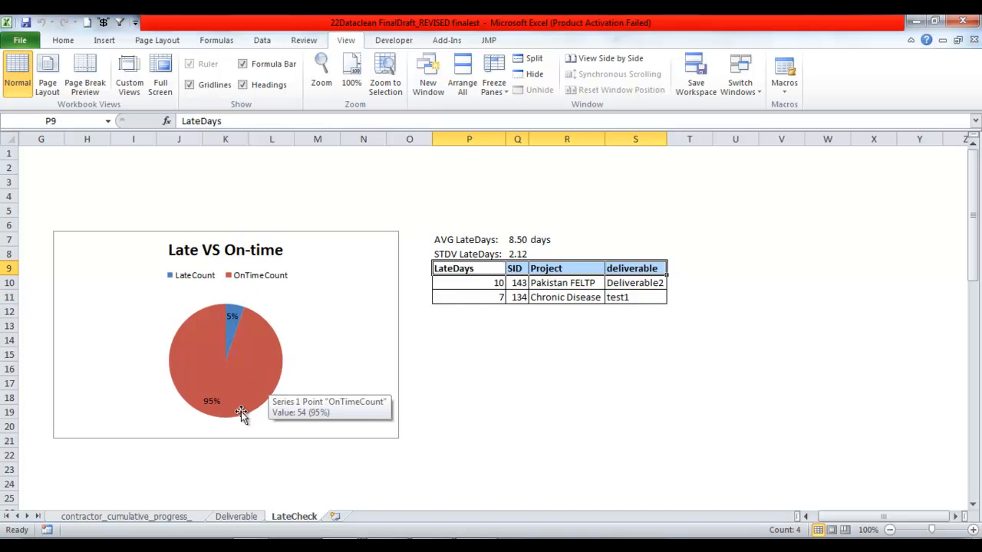
- From the contractor_cumulative_progress_ sheet, generate an individual report for serial number 3 with the DataClean form, and close the form
click(157, 516)
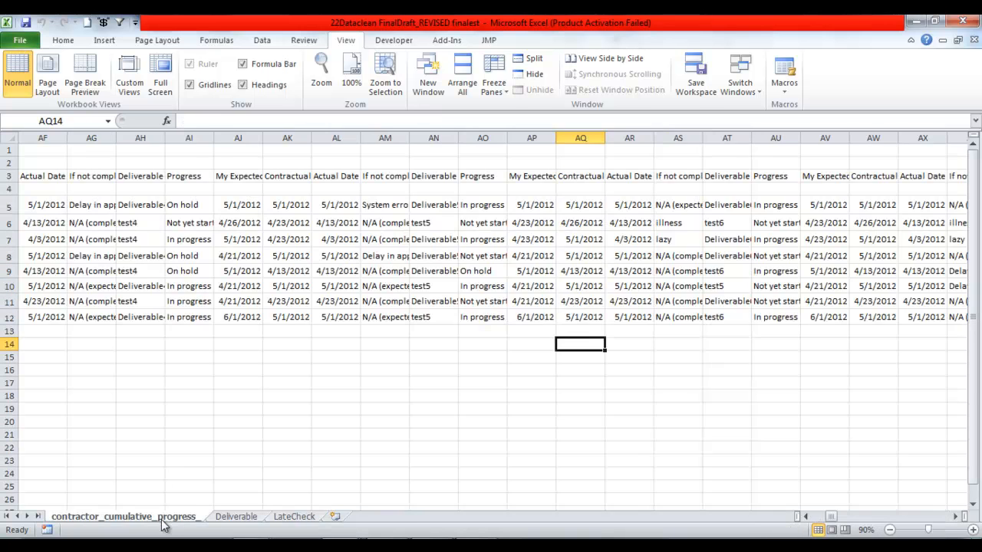
click(120, 23)
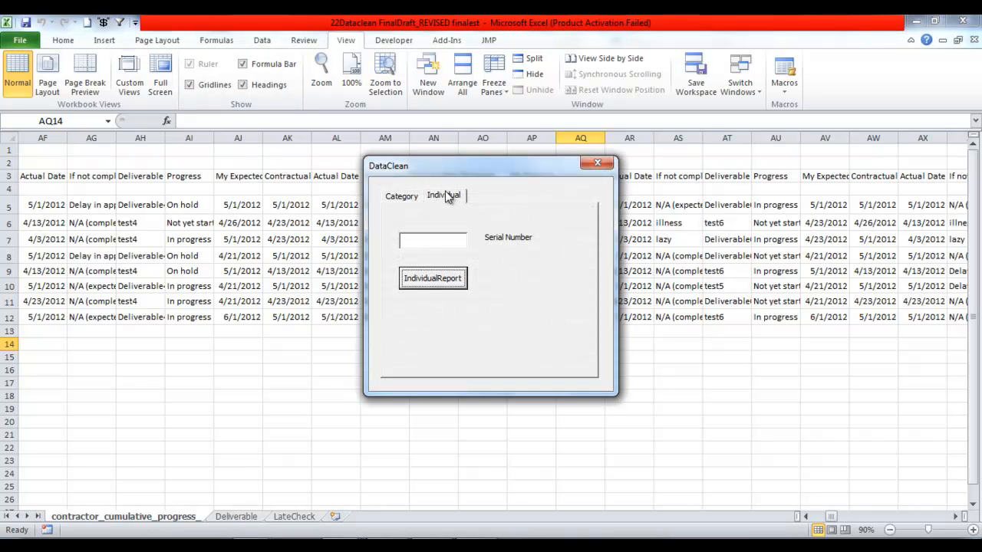
click(441, 238)
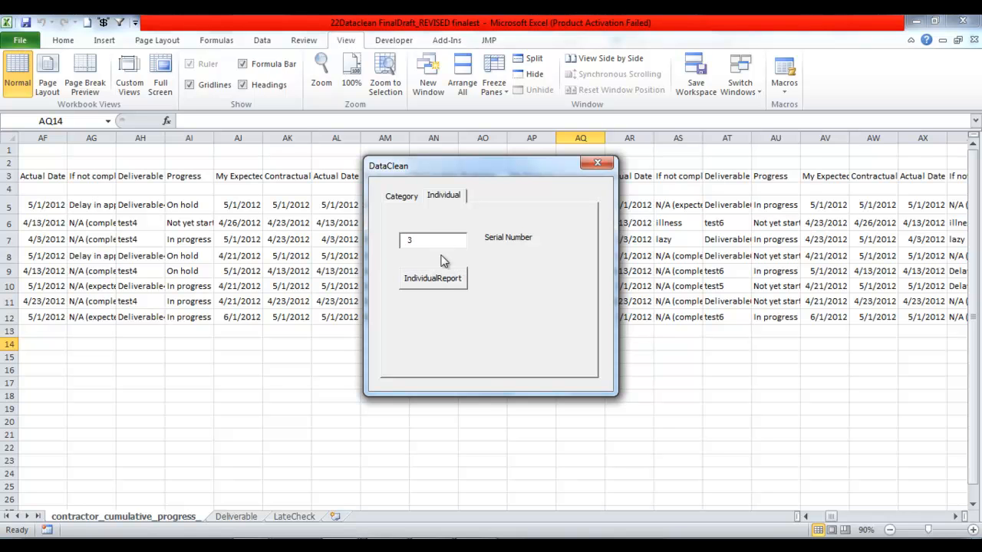
click(447, 281)
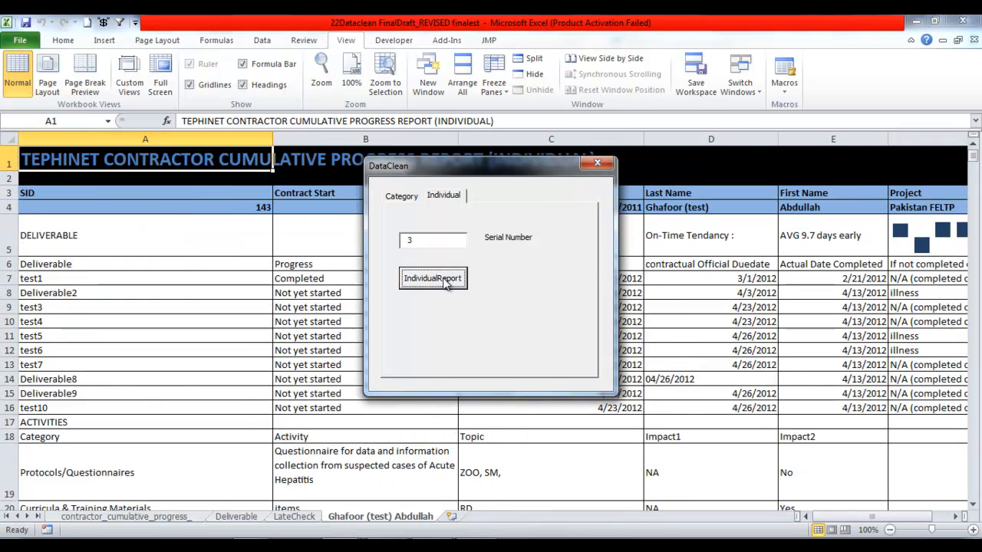
click(596, 164)
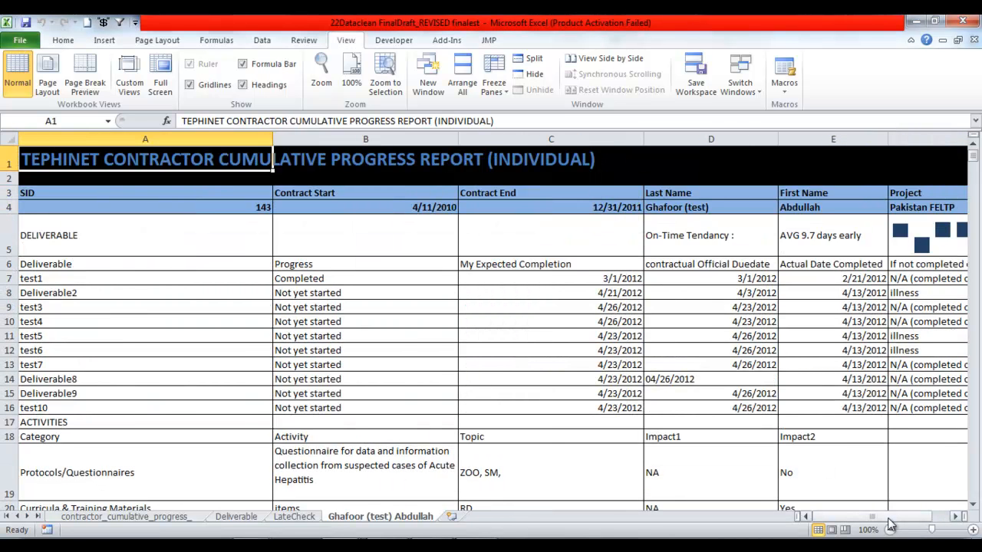
mouse_move(889, 520)
mouse_down()
mouse_move(905, 520)
mouse_move(892, 520)
mouse_up()
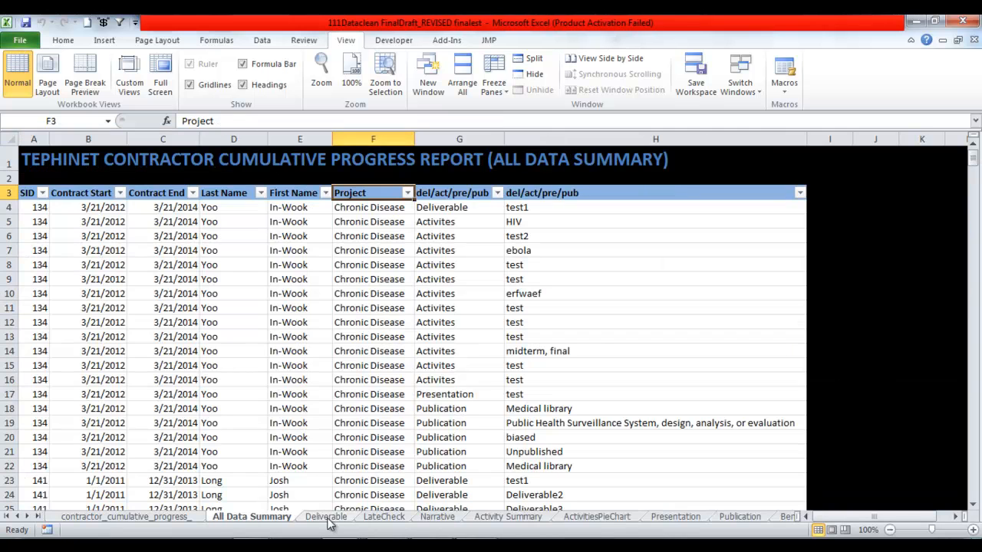
- In the 111Dataclean workbook, view the All Data Summary's contract date columns and the Activity Summary's Project filter options
click(100, 193)
click(181, 193)
click(495, 517)
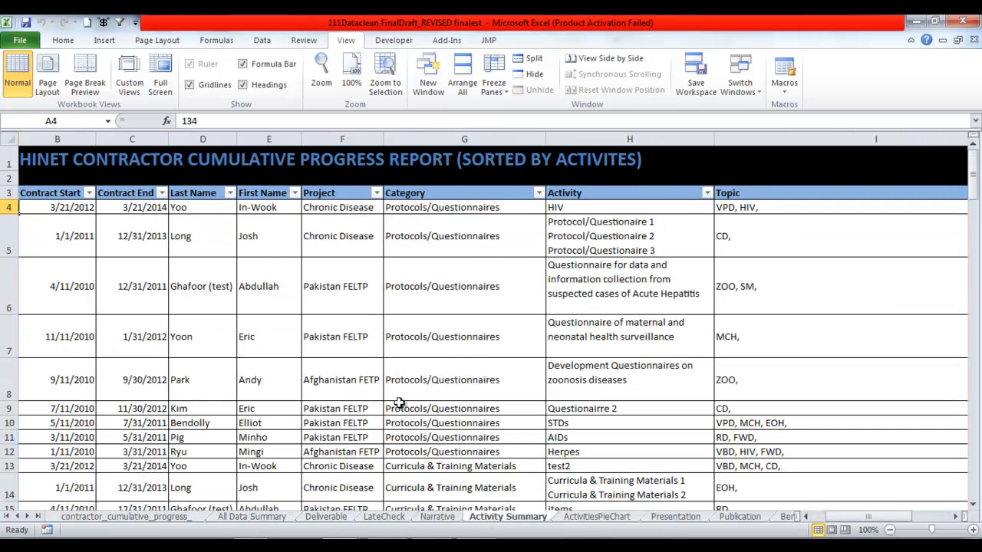
click(376, 193)
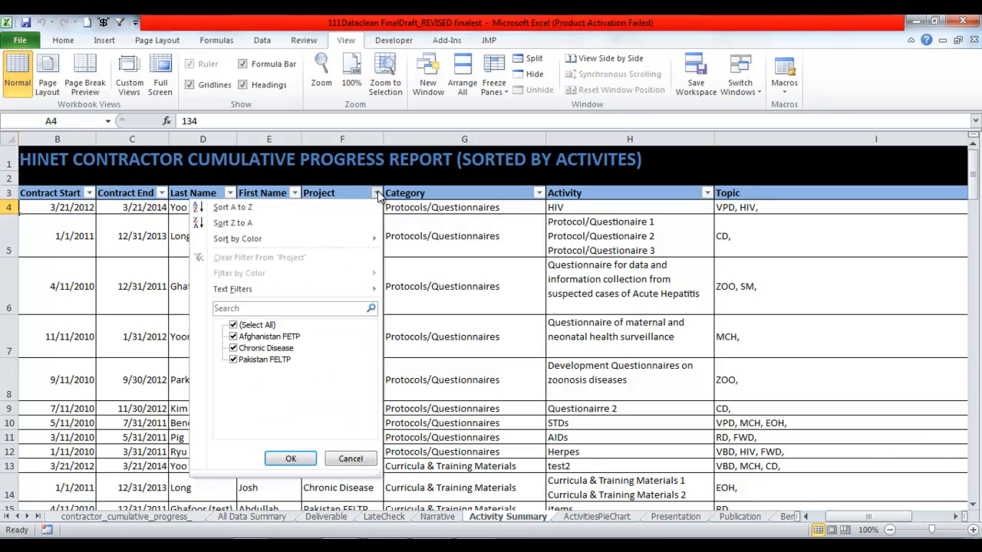
click(378, 195)
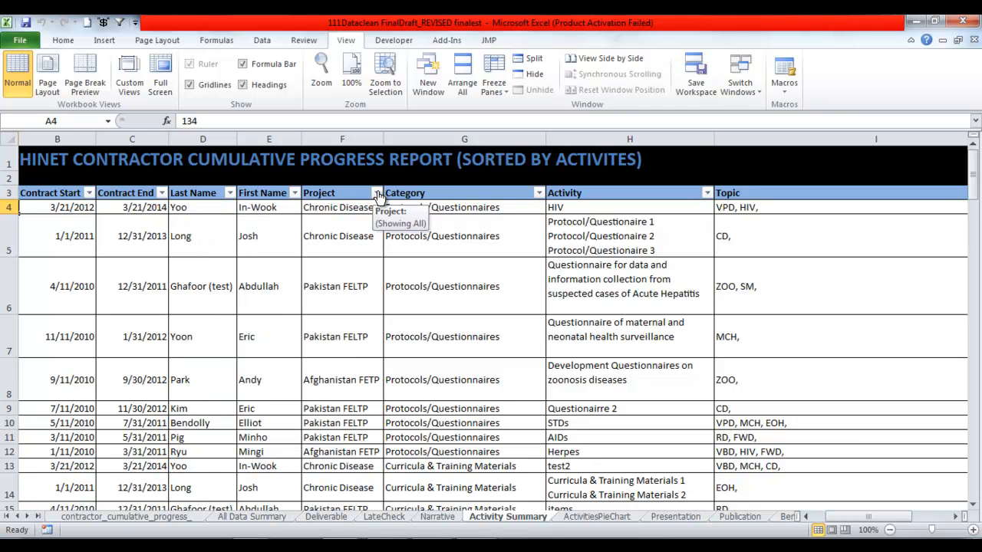
- Filter the Activity Summary's Category column to show only Curricula & Training Materials
click(540, 193)
click(396, 326)
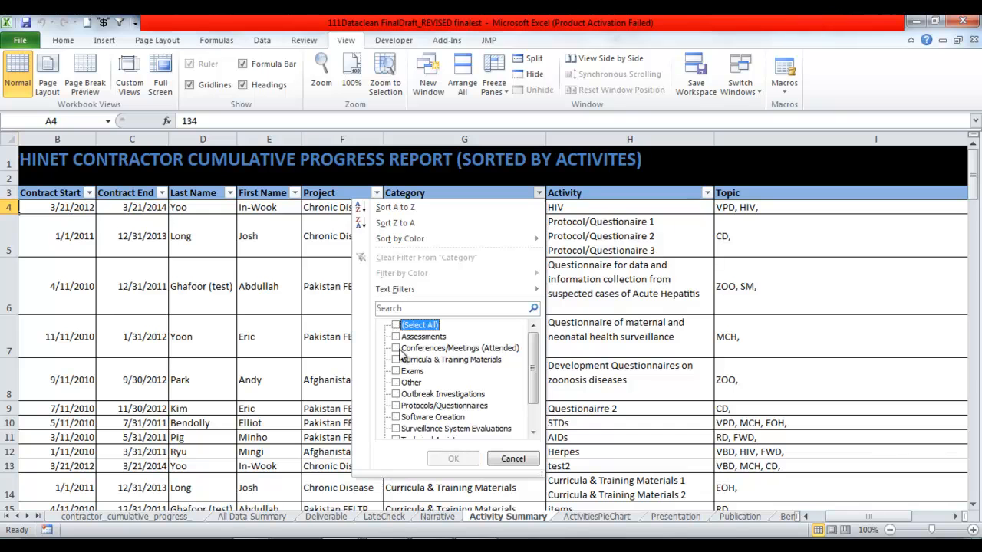
click(396, 360)
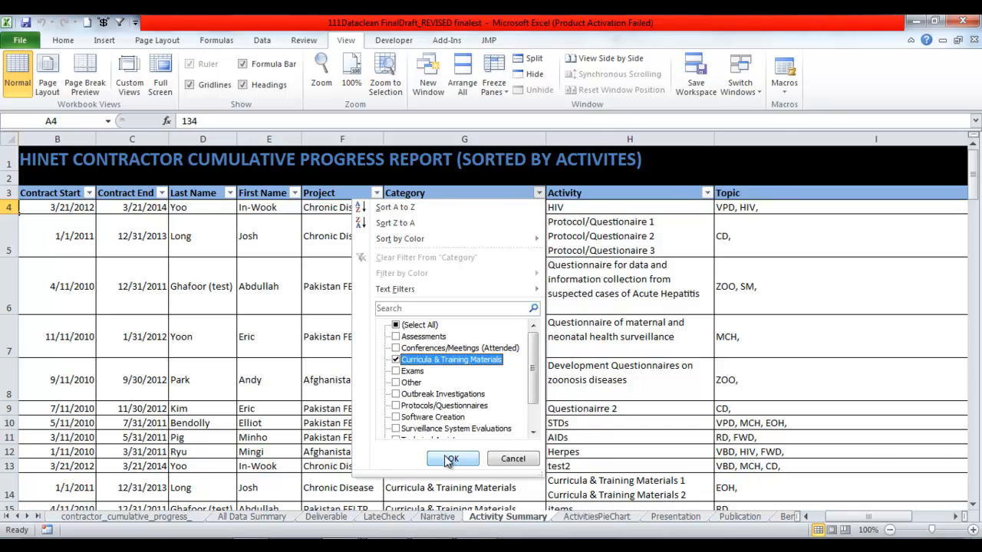
click(451, 459)
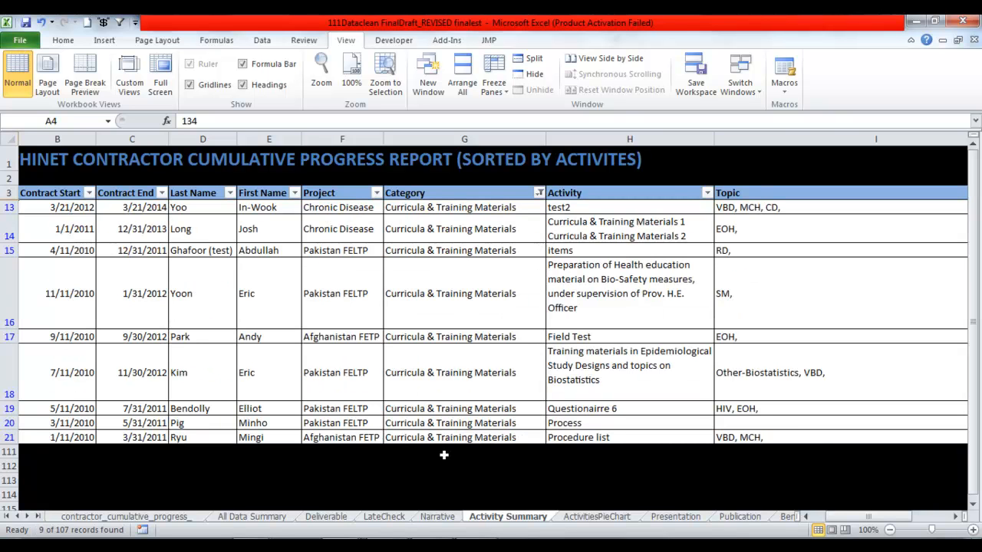
- Restore all categories in the Activity Summary's Category filter
click(539, 193)
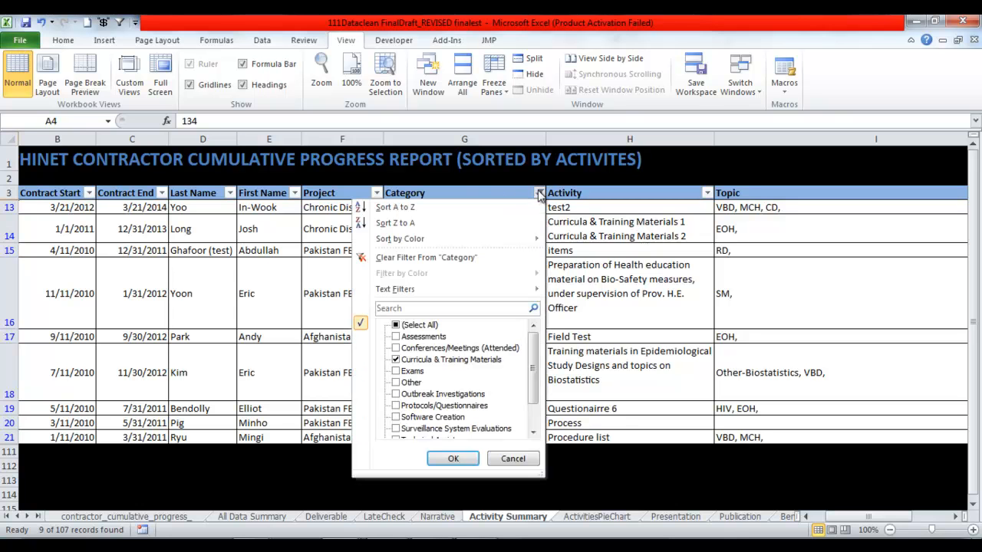
click(396, 326)
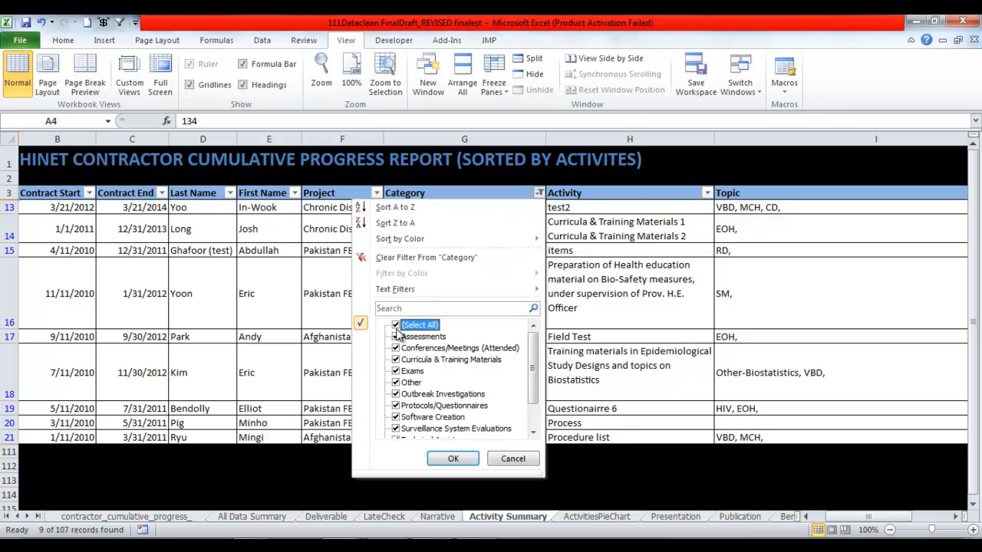
click(452, 458)
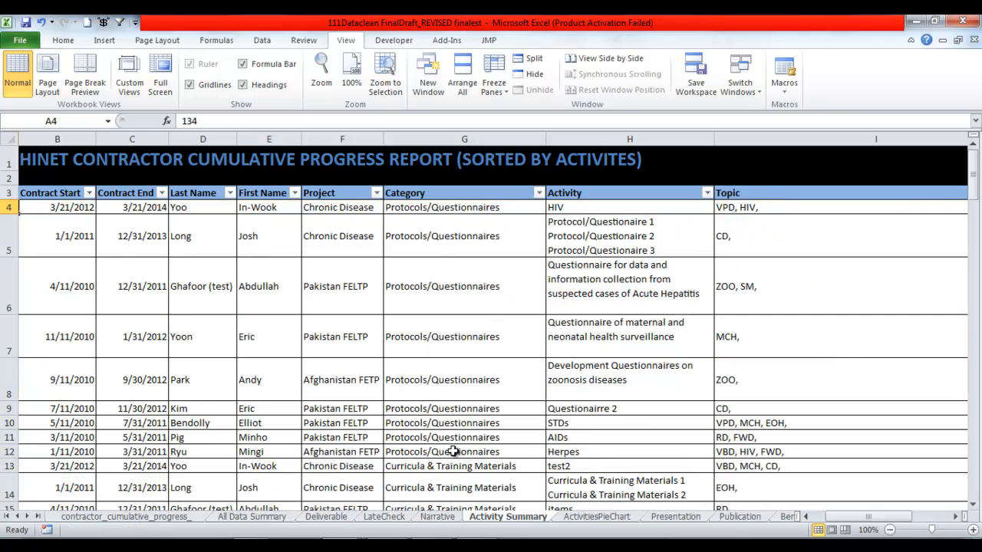
- View the Presentation and Publication report sheets and the activity breakdown on the ActivitiesPieChart sheet
click(623, 519)
click(666, 518)
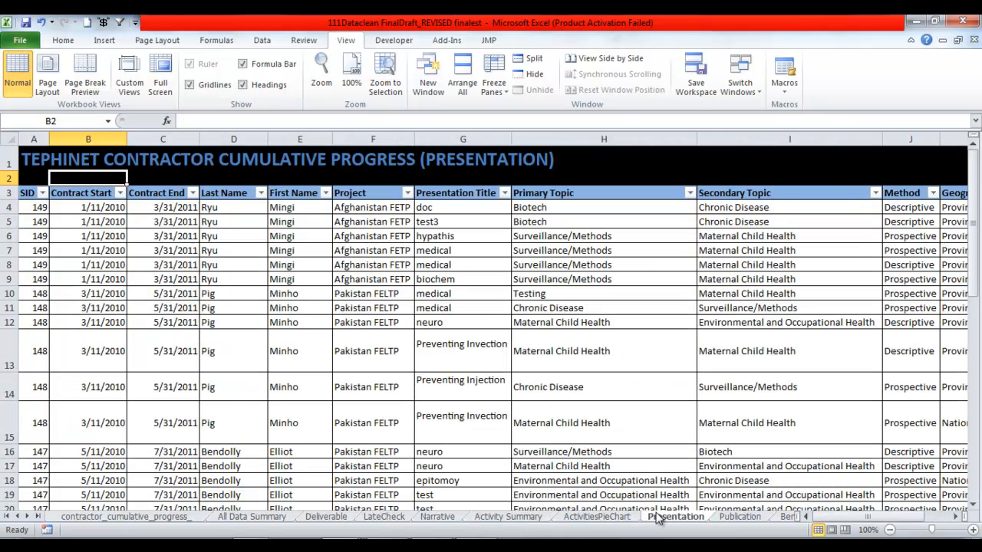
click(744, 518)
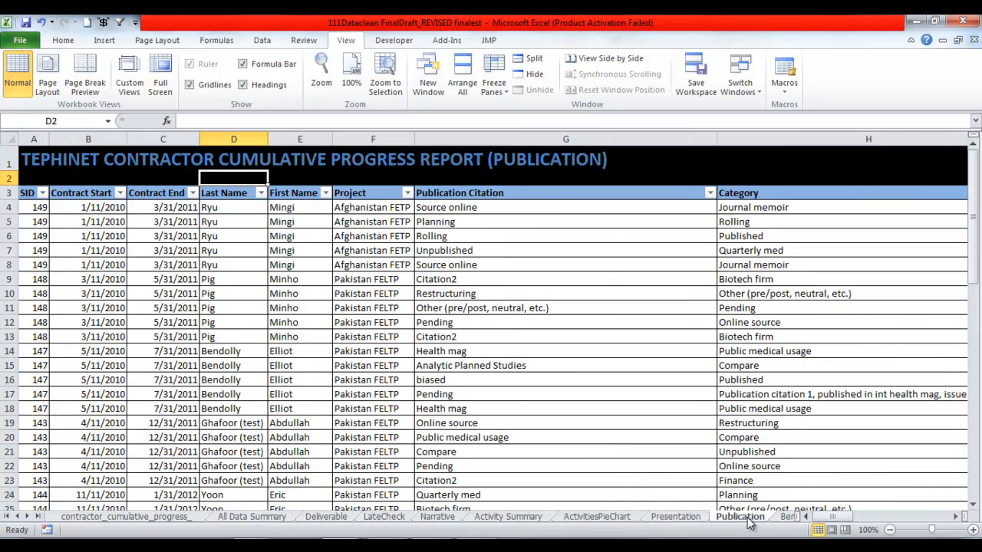
click(679, 518)
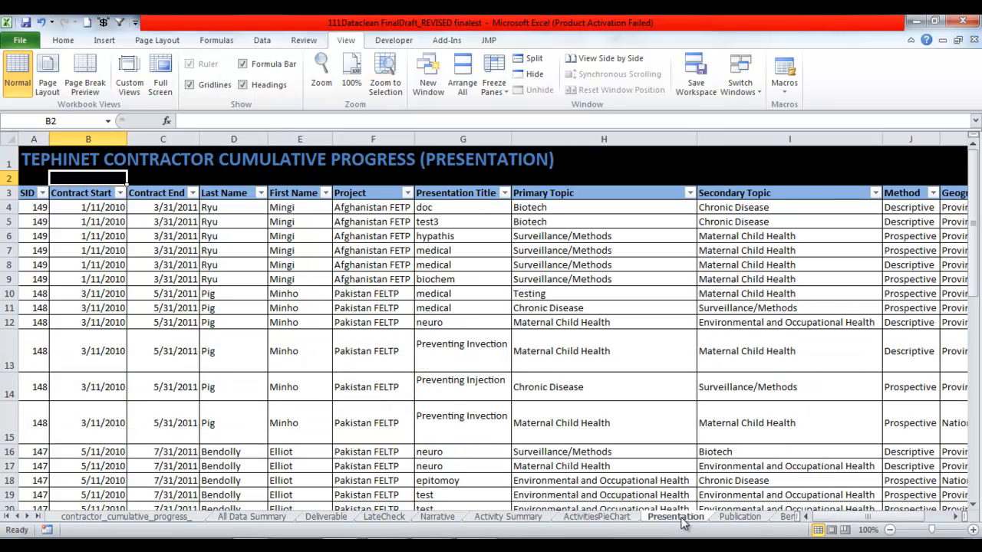
click(625, 517)
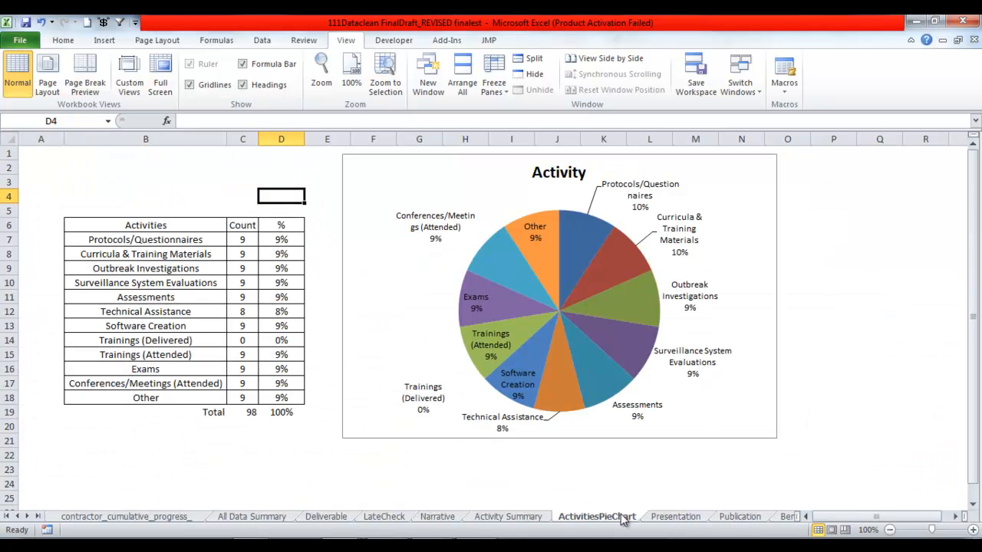
- Review the Activity Summary, Narrative, LateCheck and Deliverable sheets, ending on All Data Summary
click(493, 519)
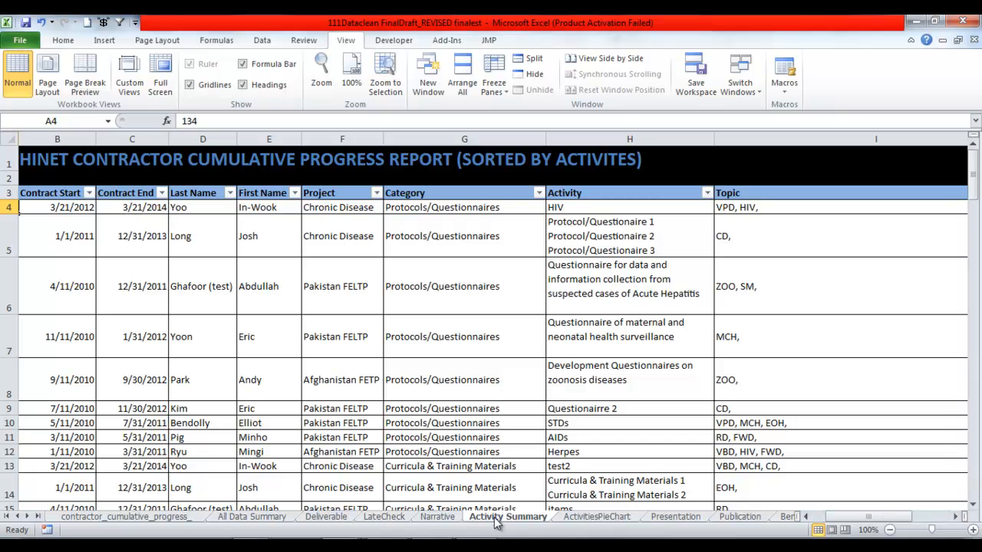
click(437, 518)
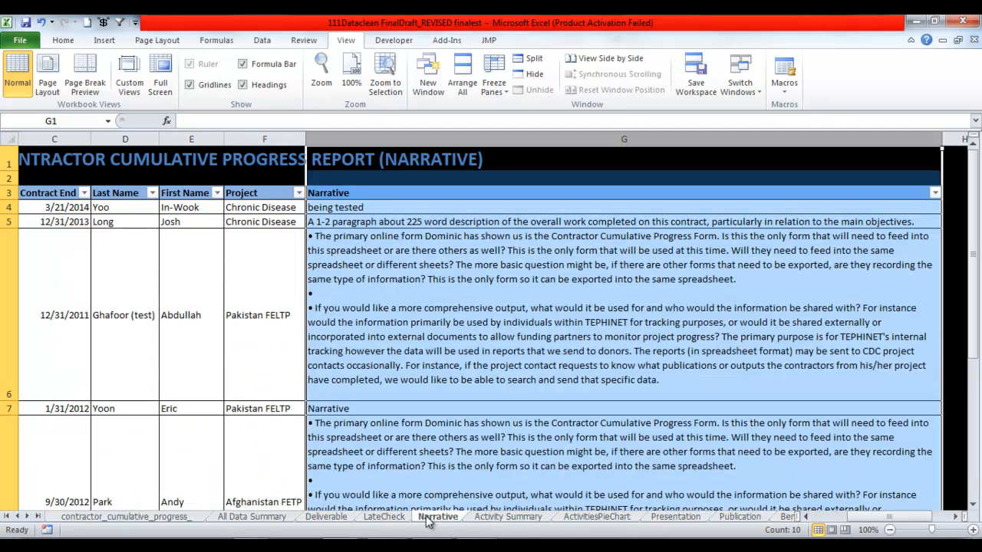
click(391, 518)
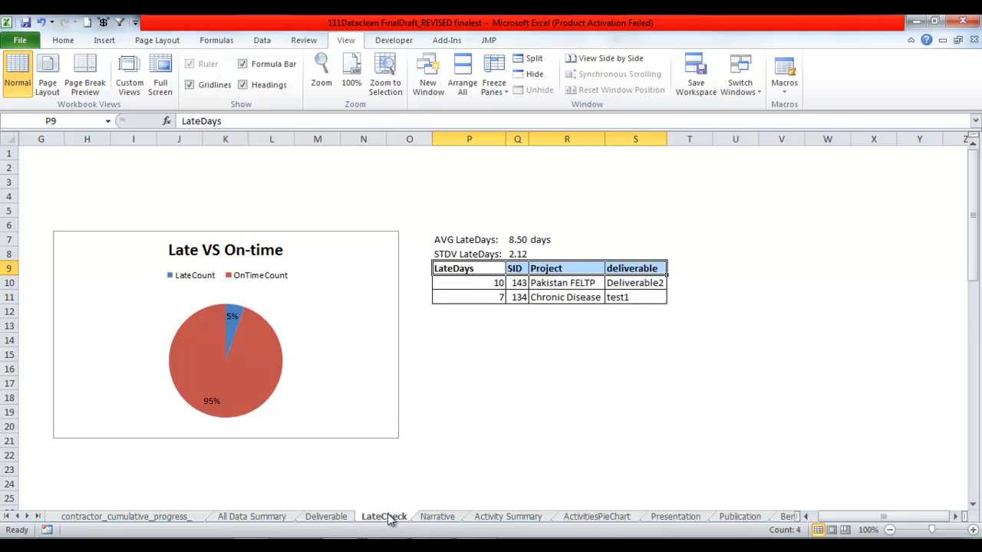
click(332, 518)
click(247, 518)
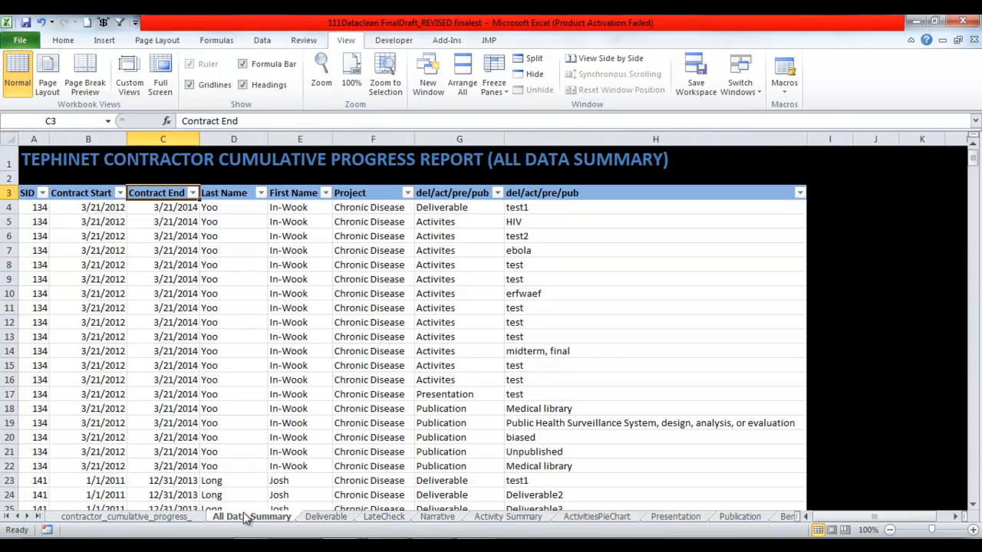